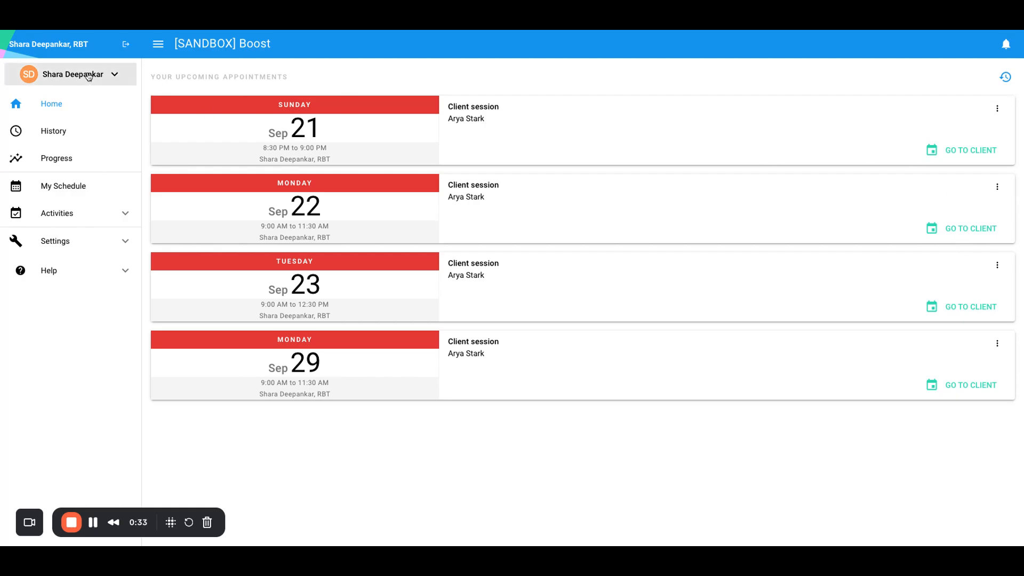
# Switch to the client's profile and show the client's appointments in the weekly view.
pyautogui.click(67, 75)
pyautogui.click(29, 124)
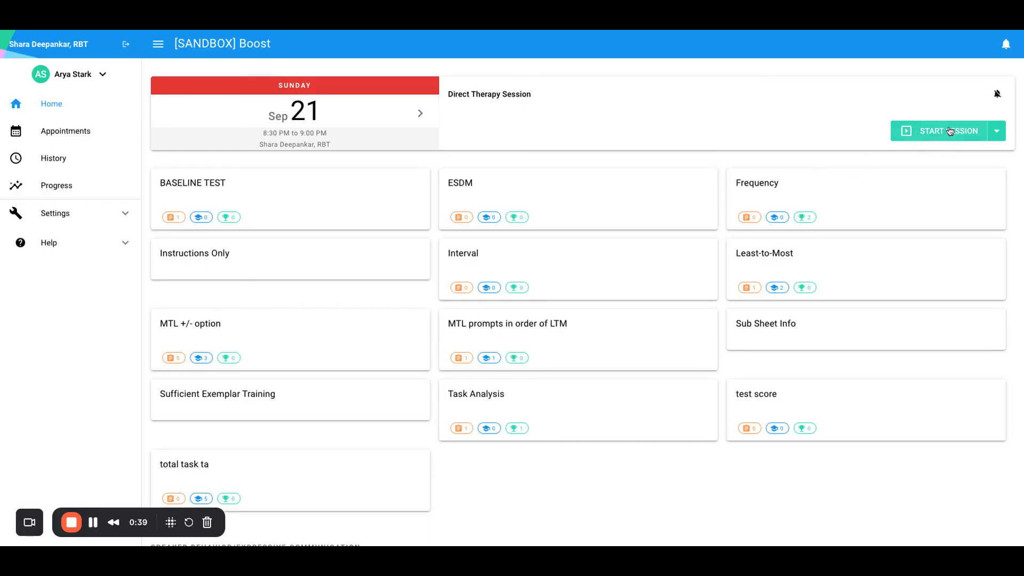
pyautogui.click(84, 131)
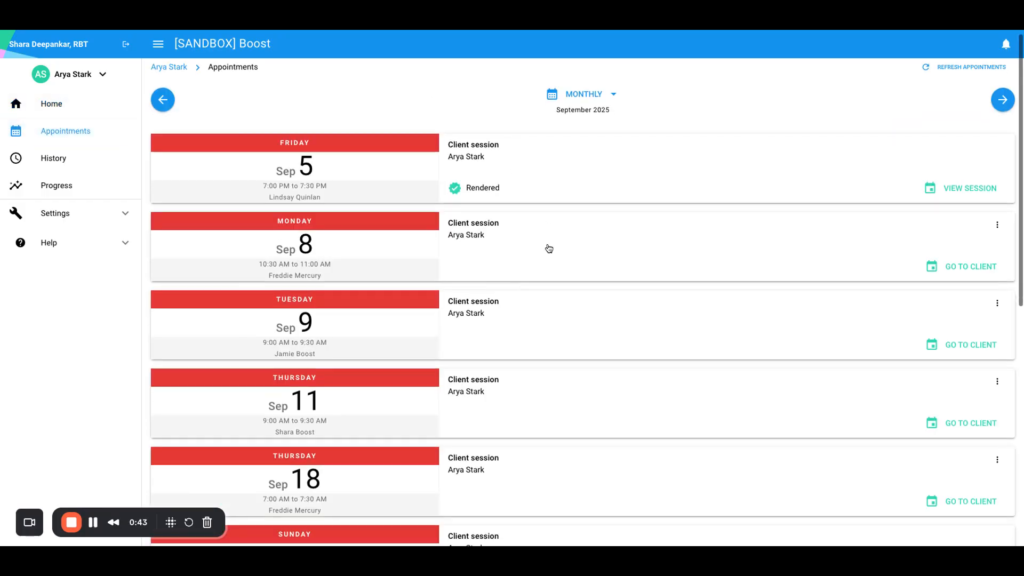
pyautogui.scroll(-5, 548, 247)
pyautogui.scroll(5, 547, 247)
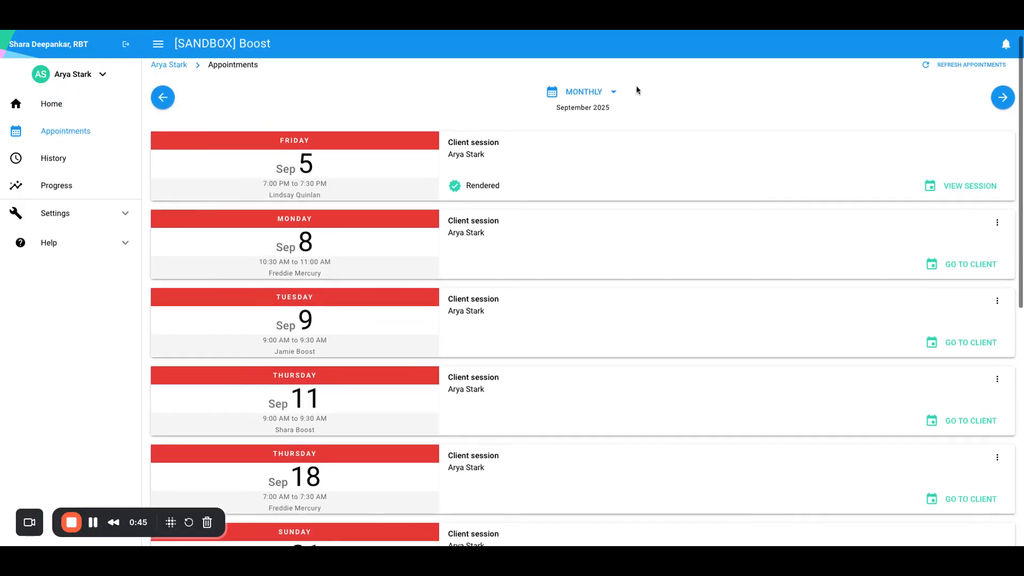
pyautogui.click(585, 92)
pyautogui.click(596, 142)
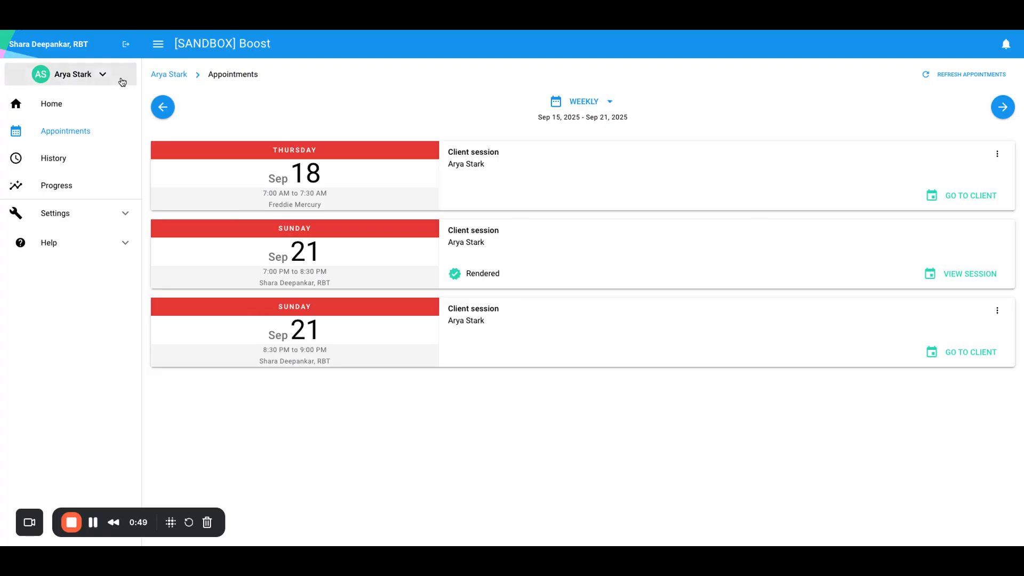
# Start the client's Direct Therapy Session for the September 21, 8:30 PM appointment from the client's home page.
pyautogui.click(68, 103)
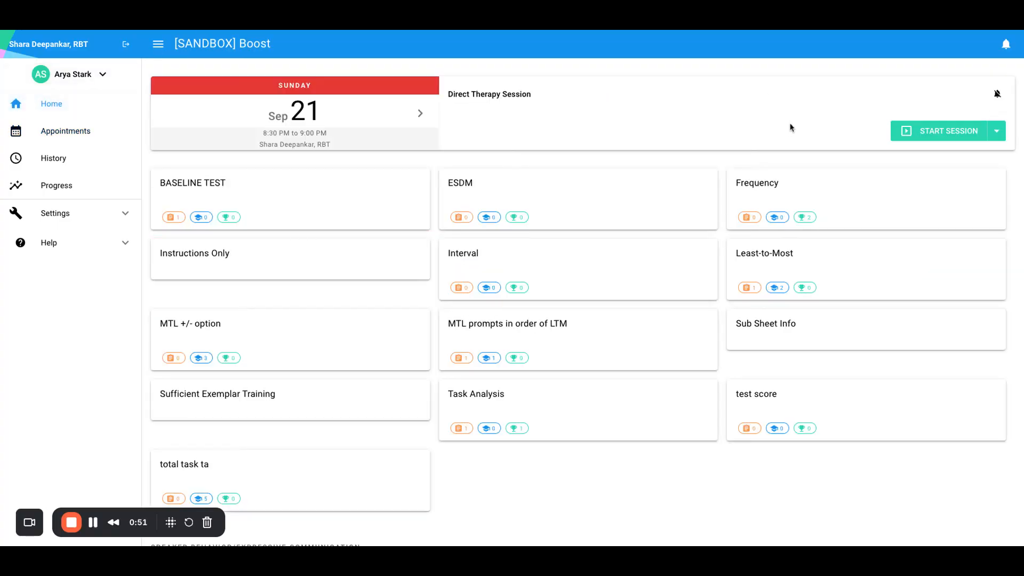
pyautogui.click(930, 130)
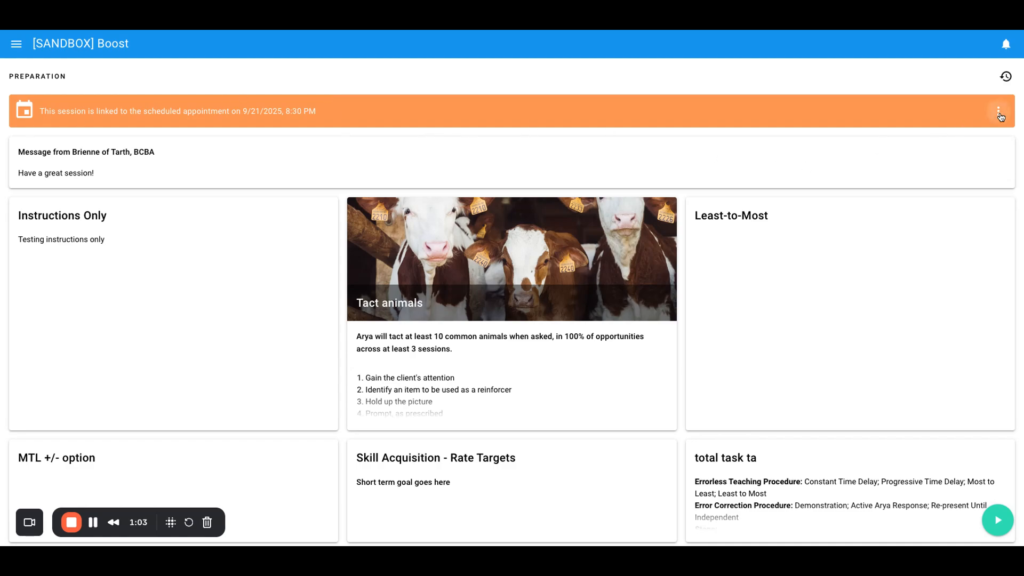
# Review the options for changing or unlinking the appointment linked to this session.
pyautogui.click(1000, 114)
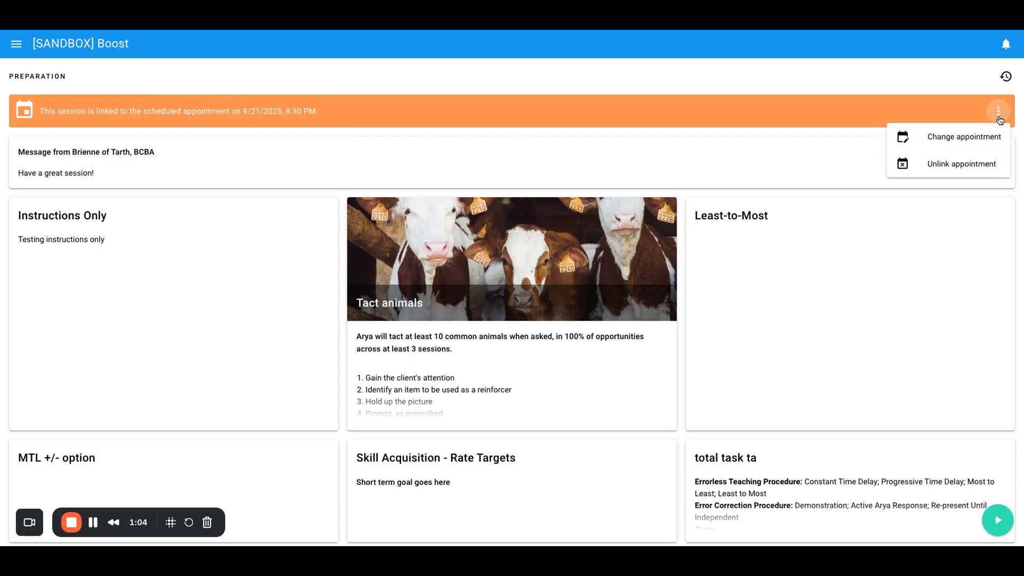
pyautogui.click(950, 140)
pyautogui.click(856, 355)
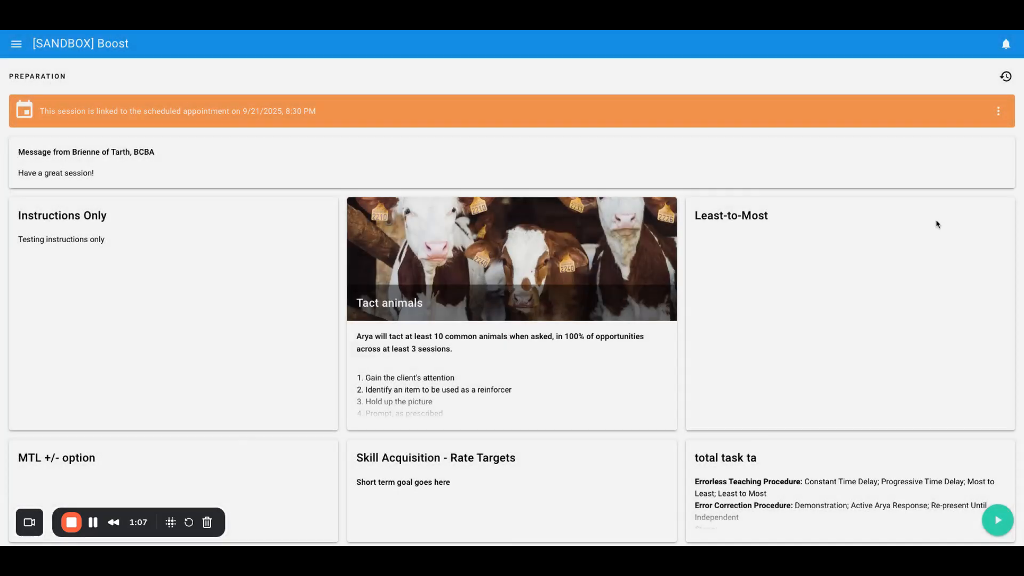
pyautogui.click(999, 112)
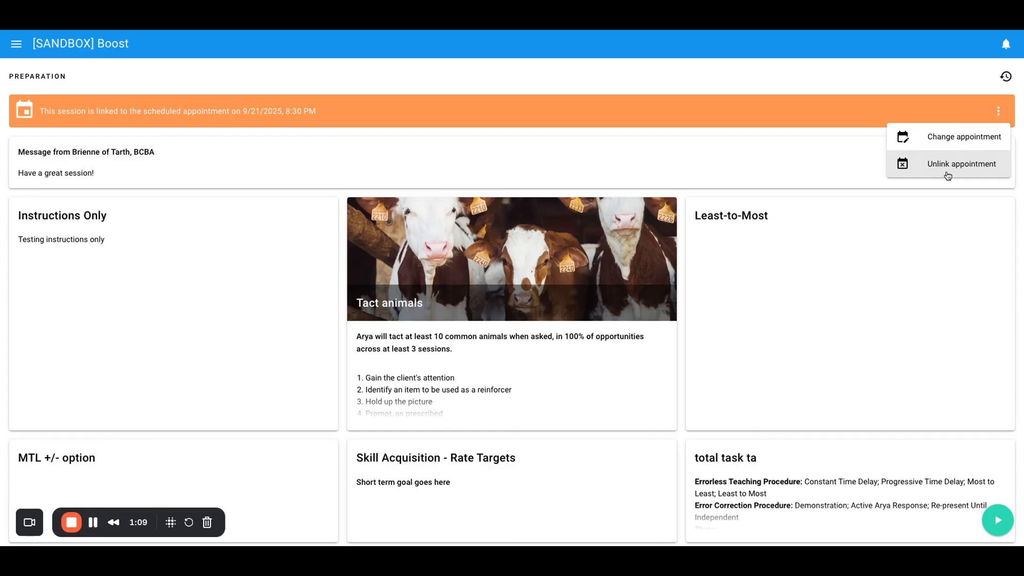
pyautogui.click(799, 130)
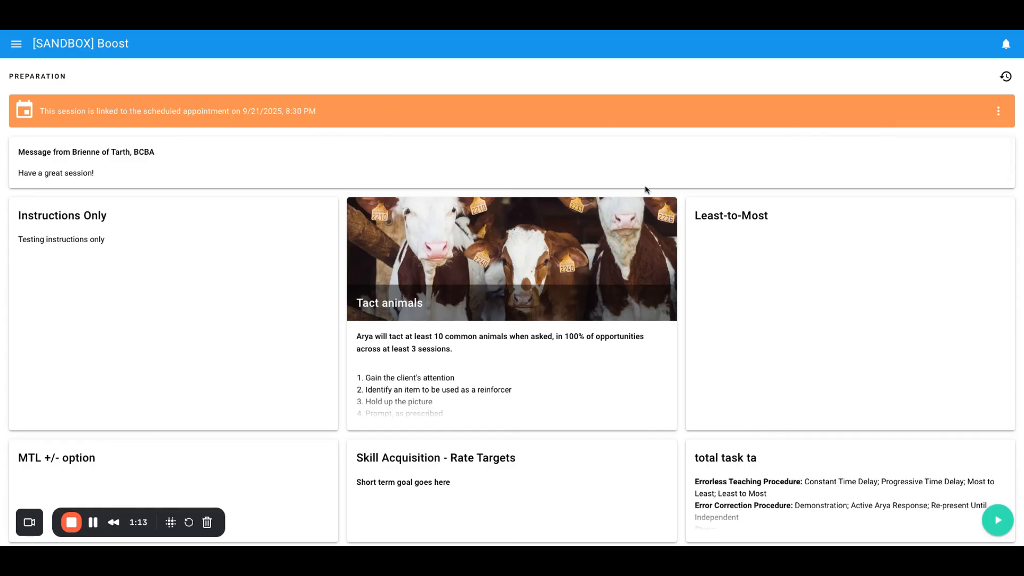
# Begin data collection and record Cow and Horse correct and Sheep incorrect in Tact animals, and Chair correct in Least-to-Most.
pyautogui.scroll(-12, 646, 190)
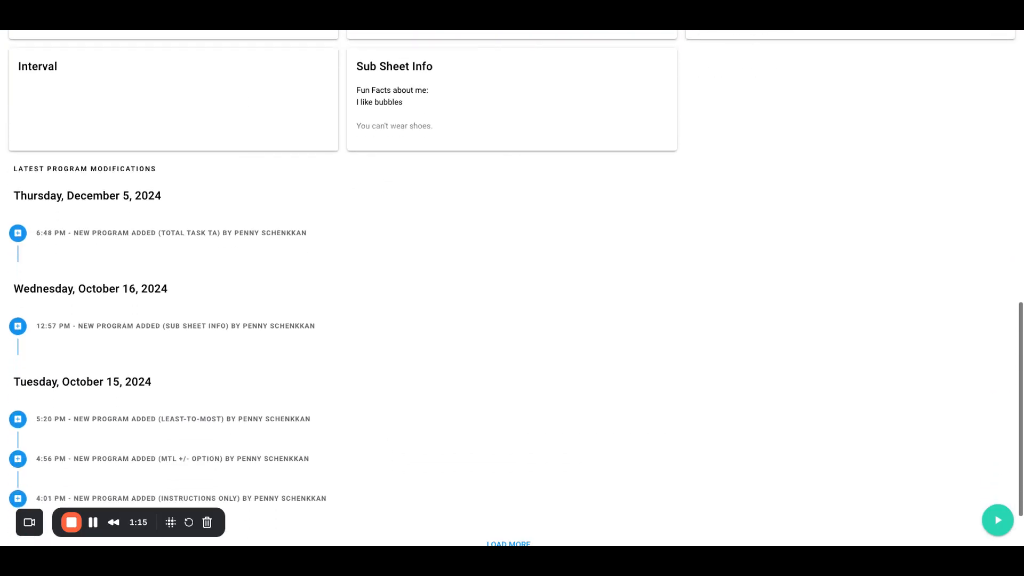
pyautogui.click(996, 515)
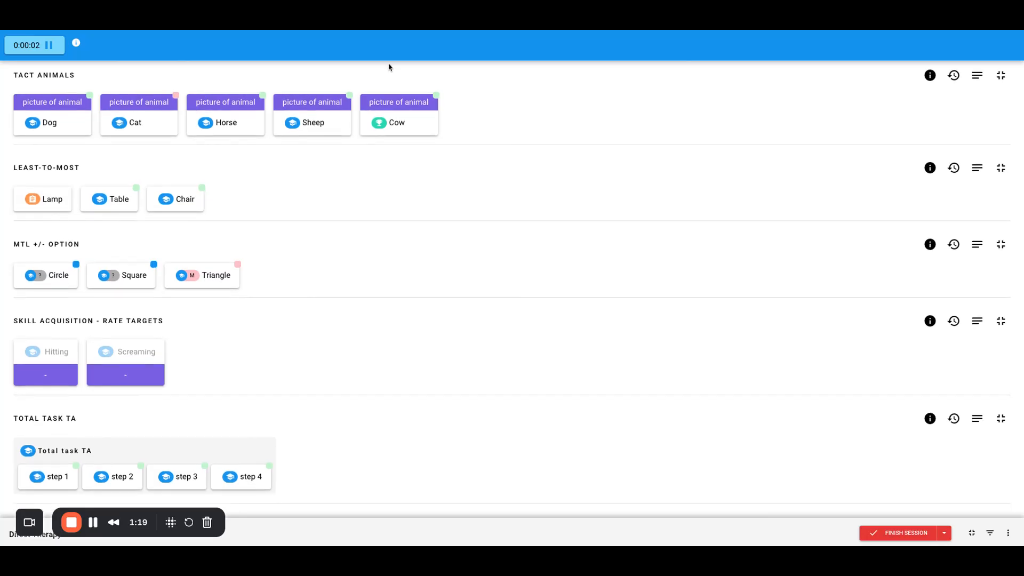
pyautogui.click(400, 113)
pyautogui.click(471, 109)
pyautogui.click(315, 123)
pyautogui.click(377, 131)
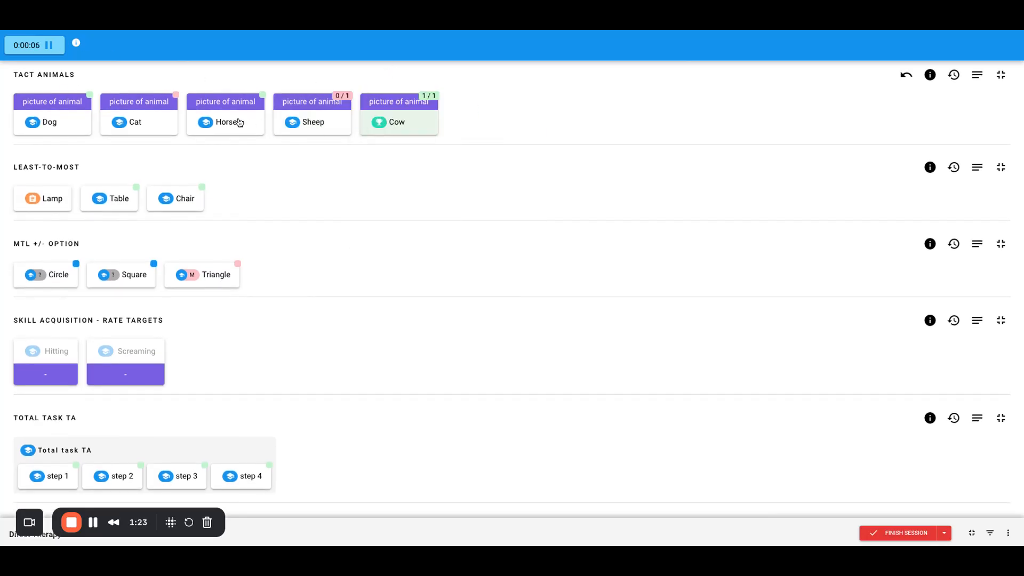
pyautogui.click(240, 123)
pyautogui.click(308, 106)
pyautogui.click(172, 200)
pyautogui.click(233, 198)
# Change the session to the single-program layout and record another incorrect trial for Sheep in Tact animals.
pyautogui.scroll(-4, 416, 213)
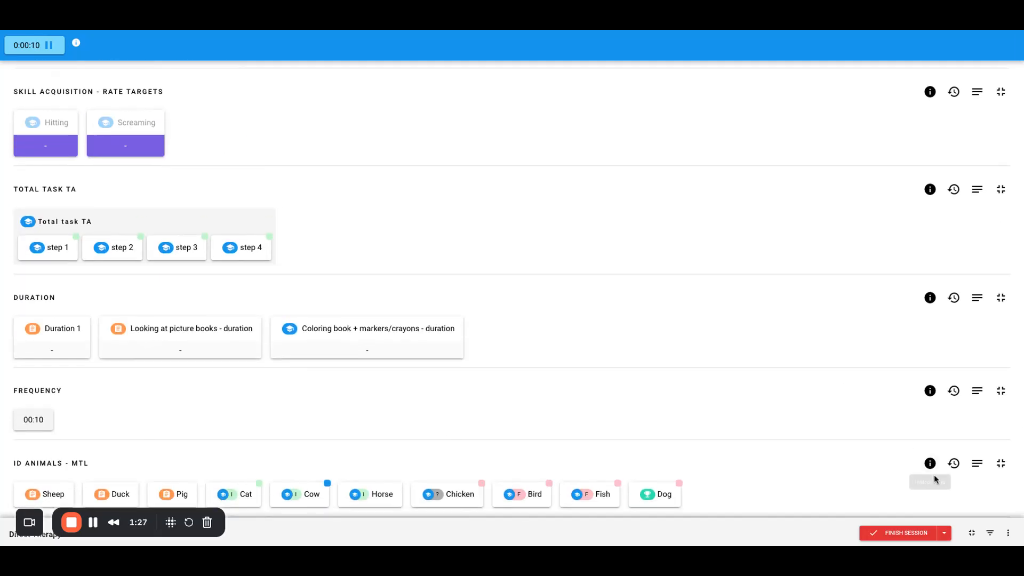
pyautogui.click(972, 533)
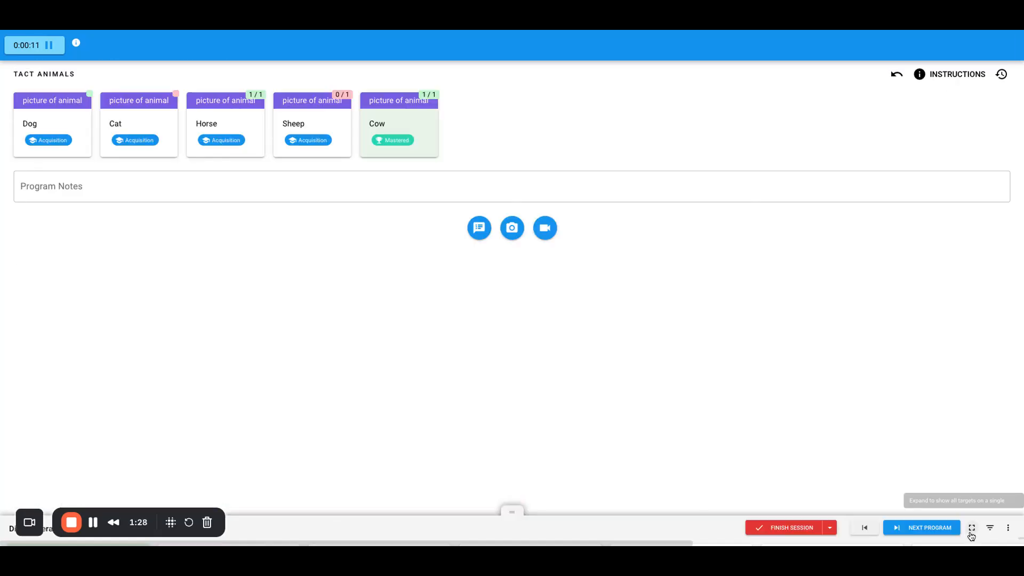
pyautogui.click(328, 132)
pyautogui.click(387, 131)
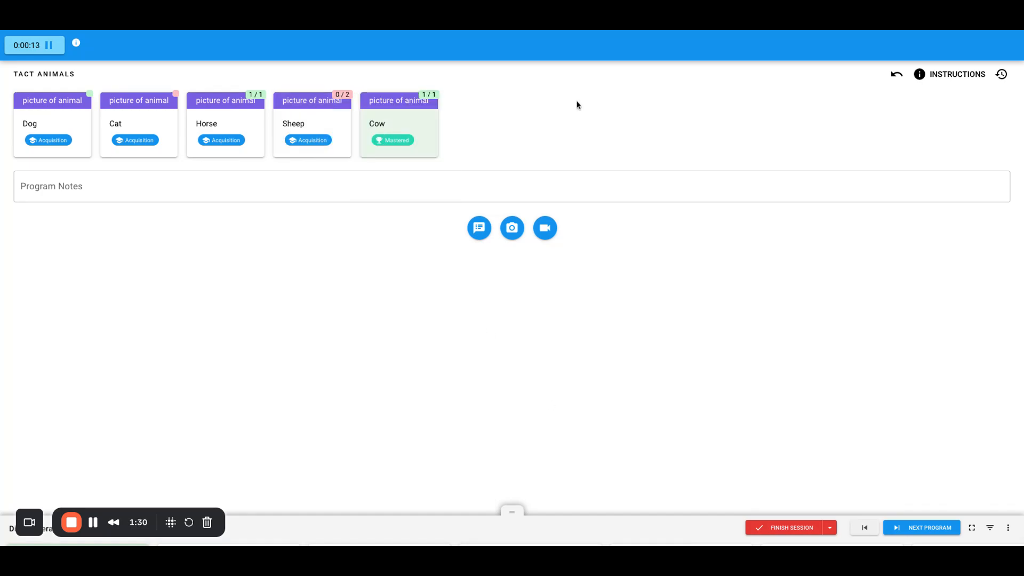
# Move on to the Least-to-Most program and record two more Independent - Correct trials for Chair.
pyautogui.click(917, 532)
pyautogui.click(181, 105)
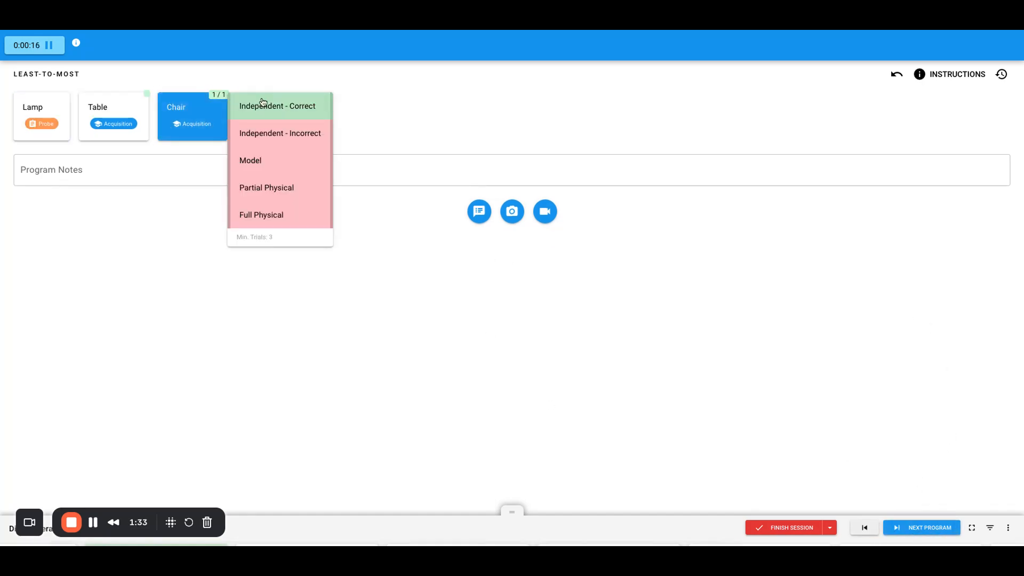
pyautogui.click(263, 103)
pyautogui.click(181, 115)
pyautogui.click(263, 102)
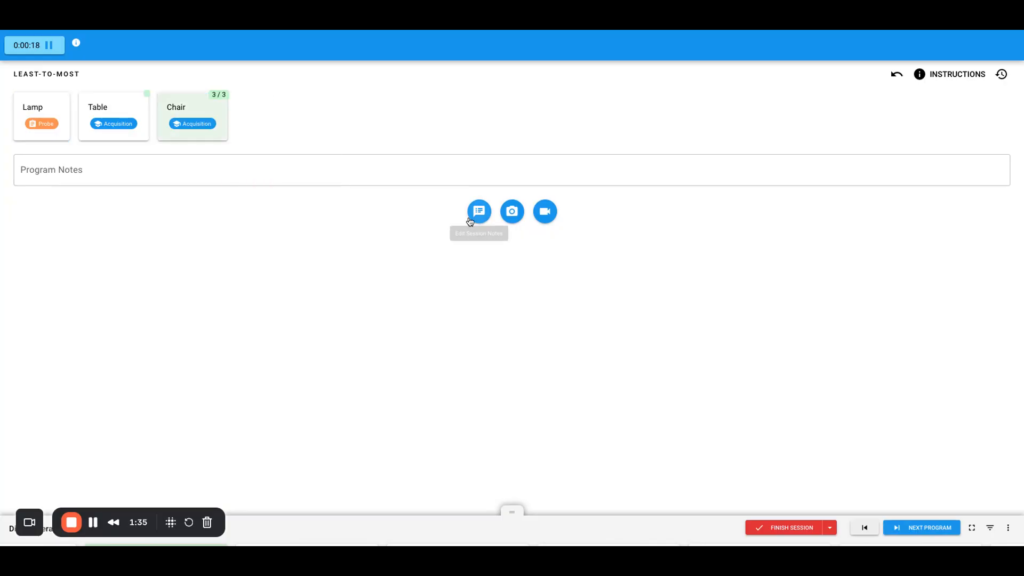
# Open the 97153 Session Note for editing and enter location 12: Home and 3 units.
pyautogui.click(471, 219)
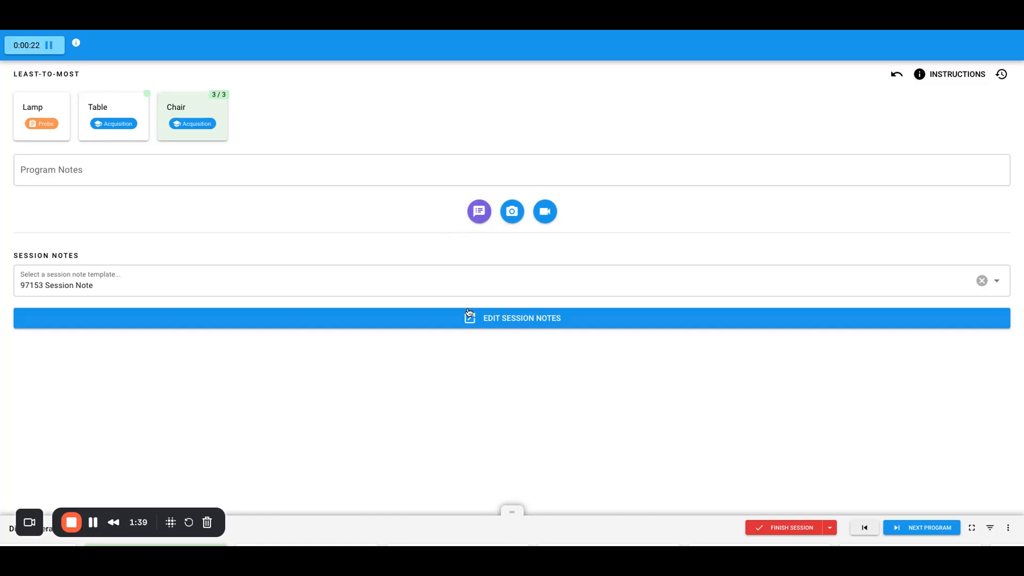
pyautogui.click(459, 323)
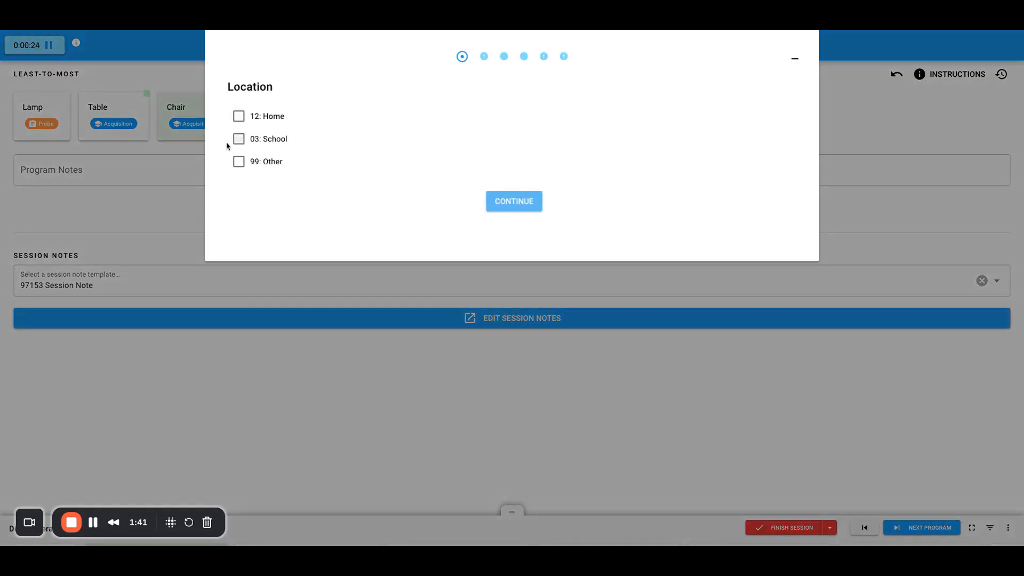
pyautogui.click(244, 117)
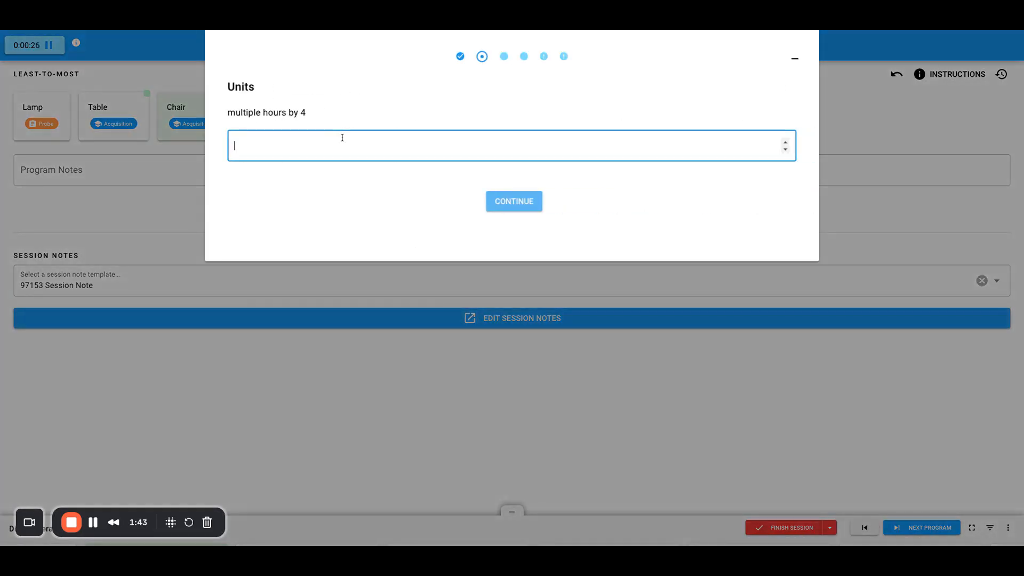
pyautogui.write('4')
pyautogui.click(502, 212)
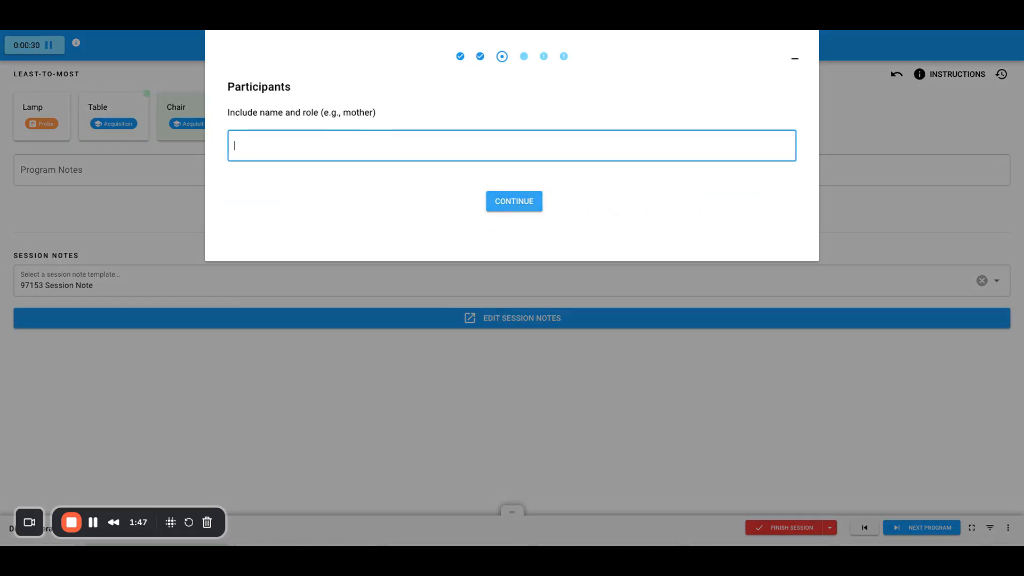
# Enter the participant's name, code 97153 and provider credentials "rbt" in the note, and save it as a minimized draft.
pyautogui.write('shara')
pyautogui.click(514, 202)
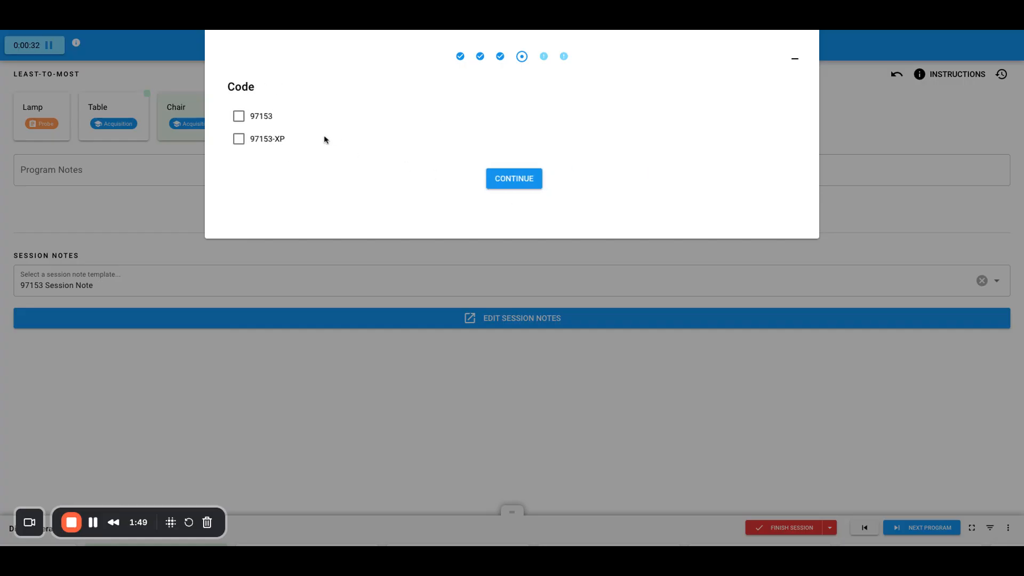
pyautogui.click(256, 117)
pyautogui.write('rbt')
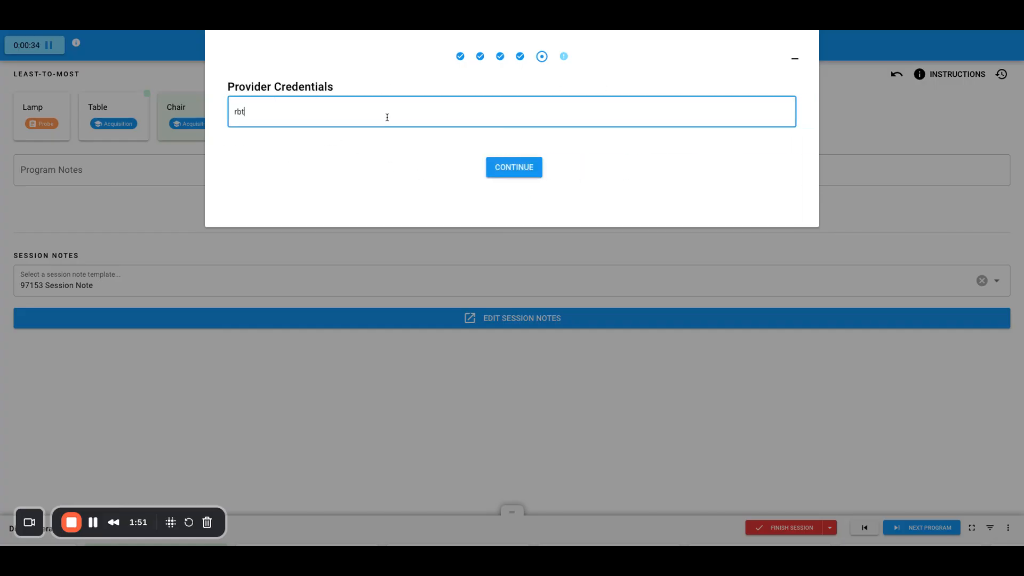
pyautogui.click(497, 169)
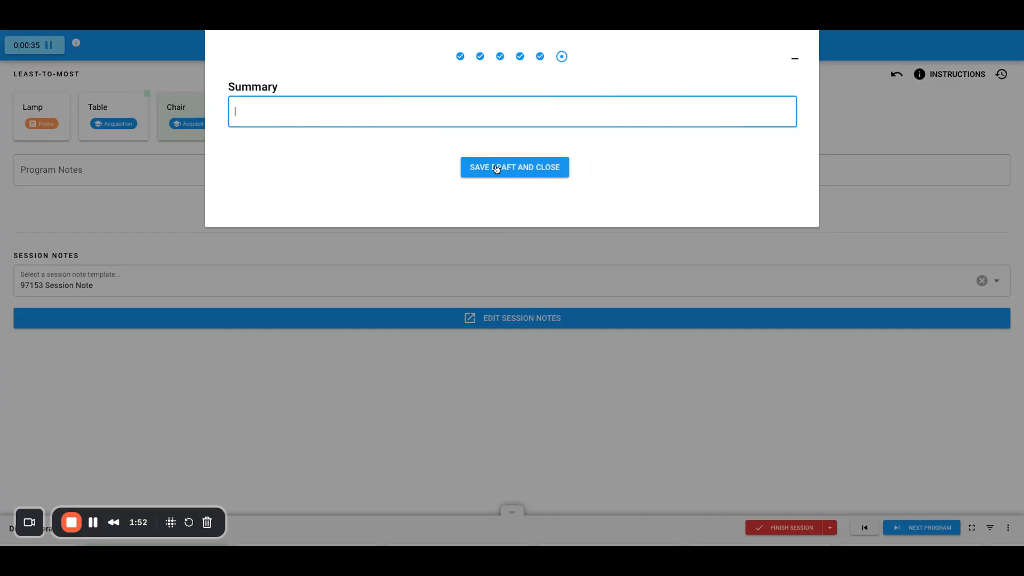
pyautogui.click(795, 59)
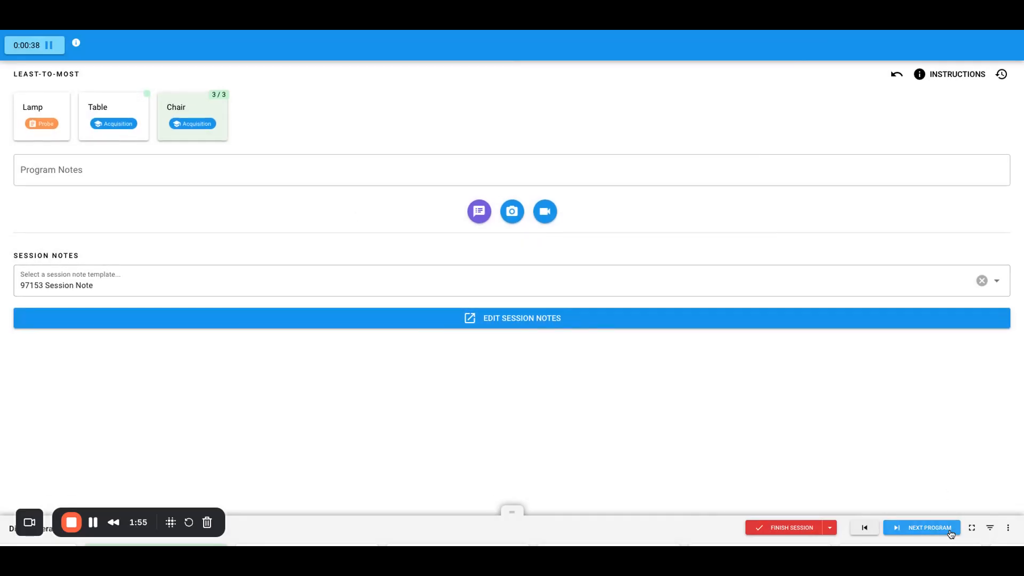
# Move on to the MTL +/- option program and record an incorrect Model trial for Triangle.
pyautogui.click(944, 532)
pyautogui.click(137, 123)
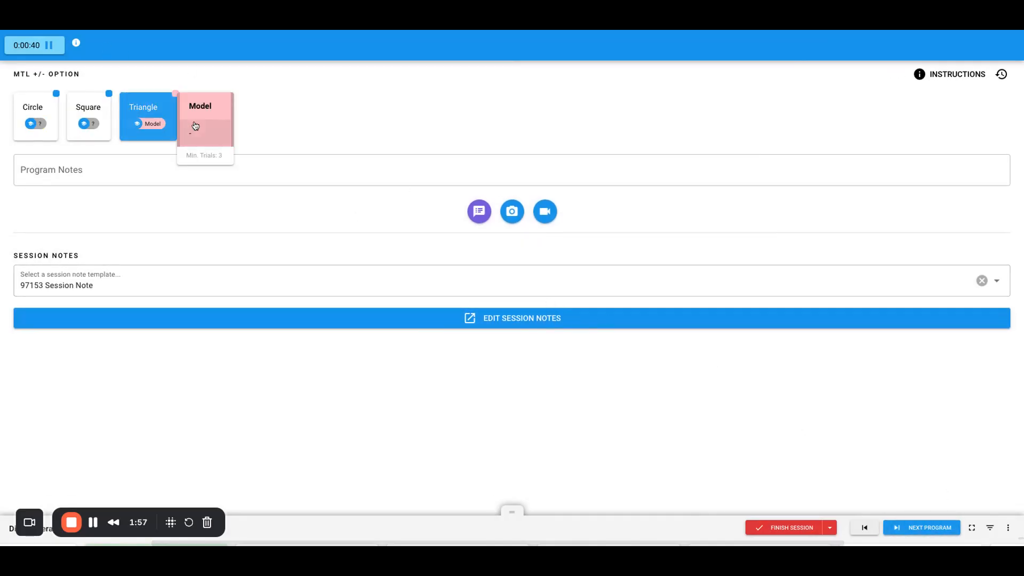
pyautogui.click(195, 126)
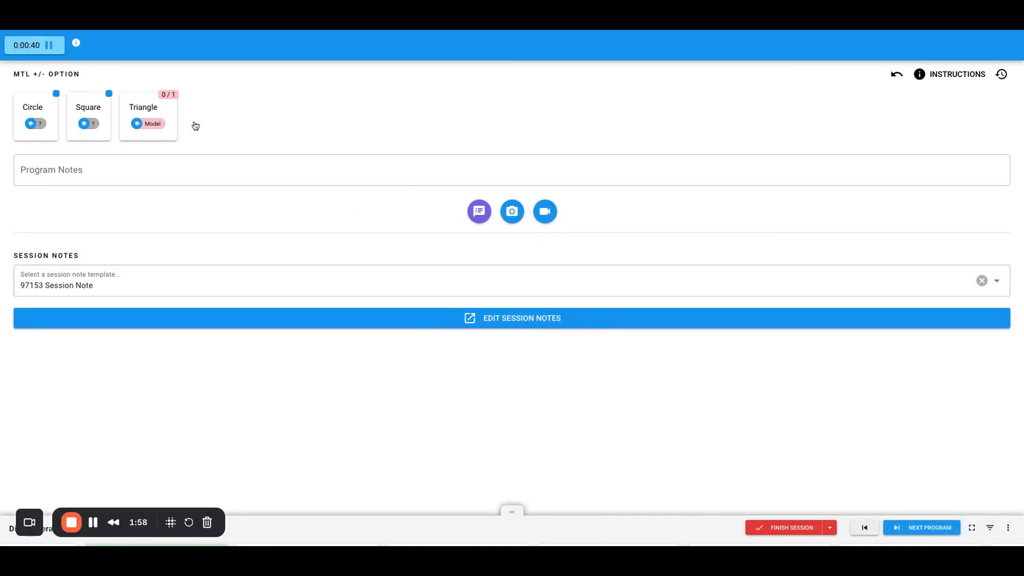
# Finish the client's session for the day and enter "test summary" as the session note's summary.
pyautogui.click(771, 528)
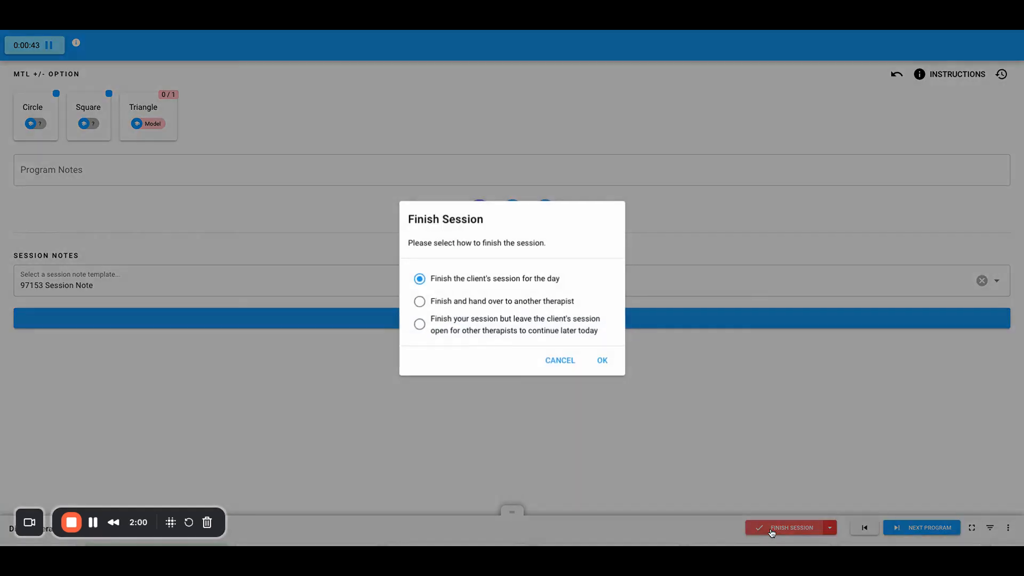
pyautogui.click(607, 360)
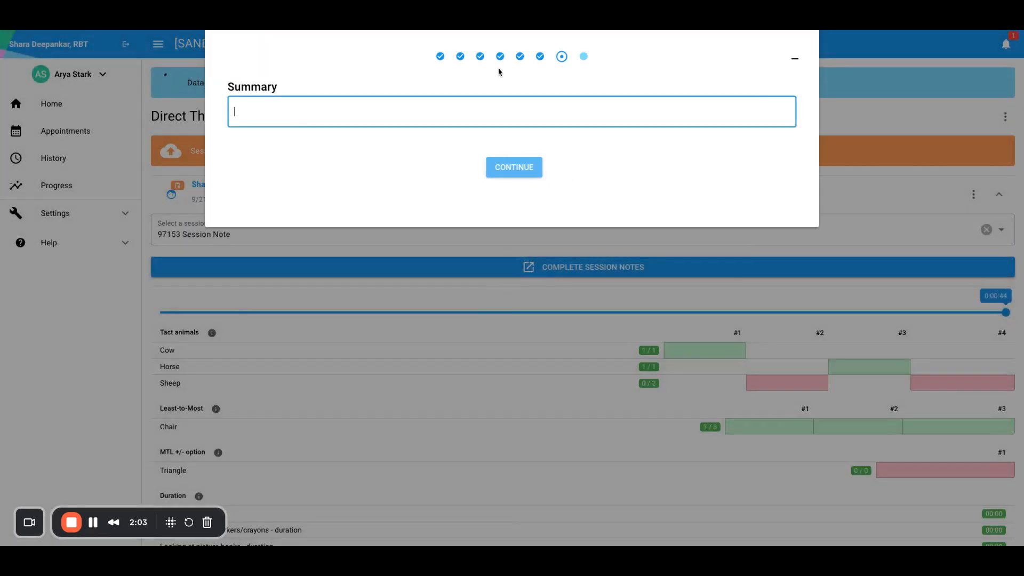
pyautogui.write('test su')
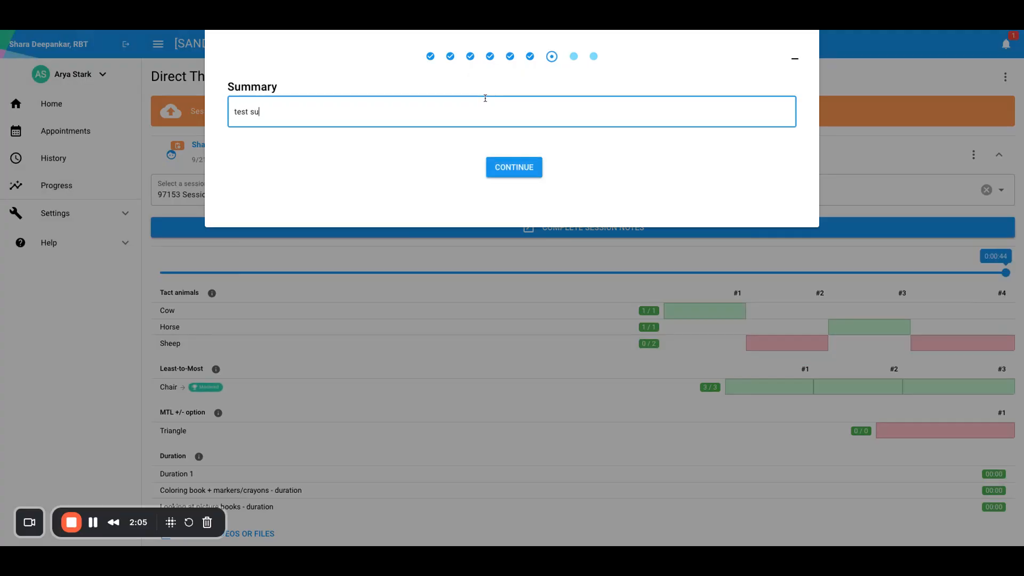
pyautogui.write('mmary')
pyautogui.click(506, 167)
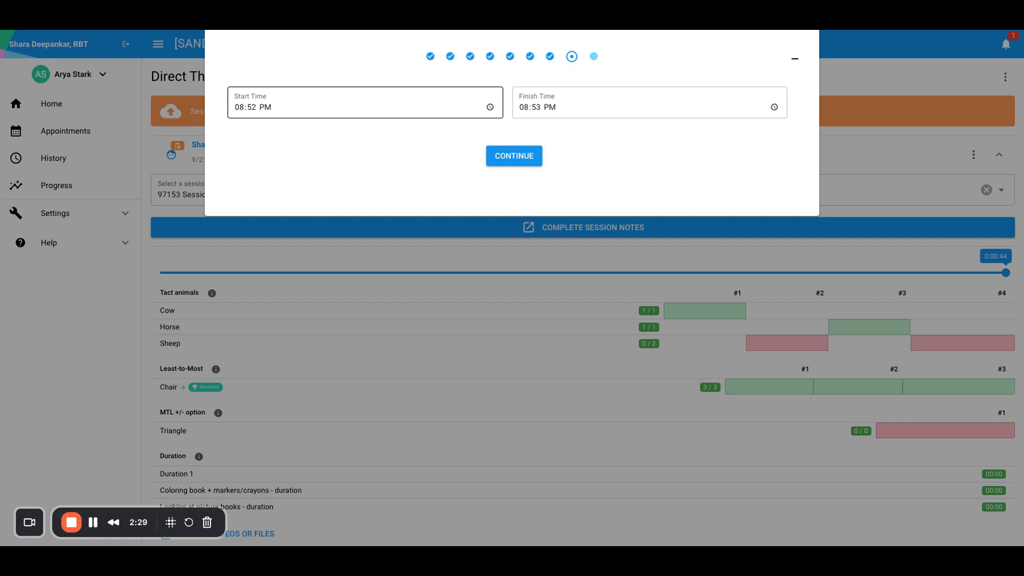
# Set the session's start time to 08:30 PM and continue to the session note preview.
pyautogui.click(239, 109)
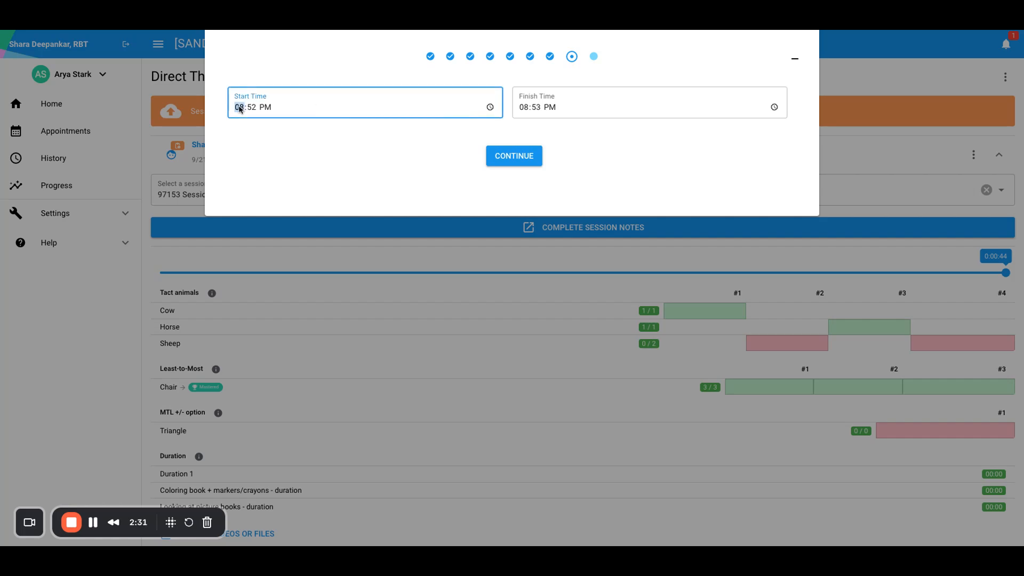
pyautogui.write('08')
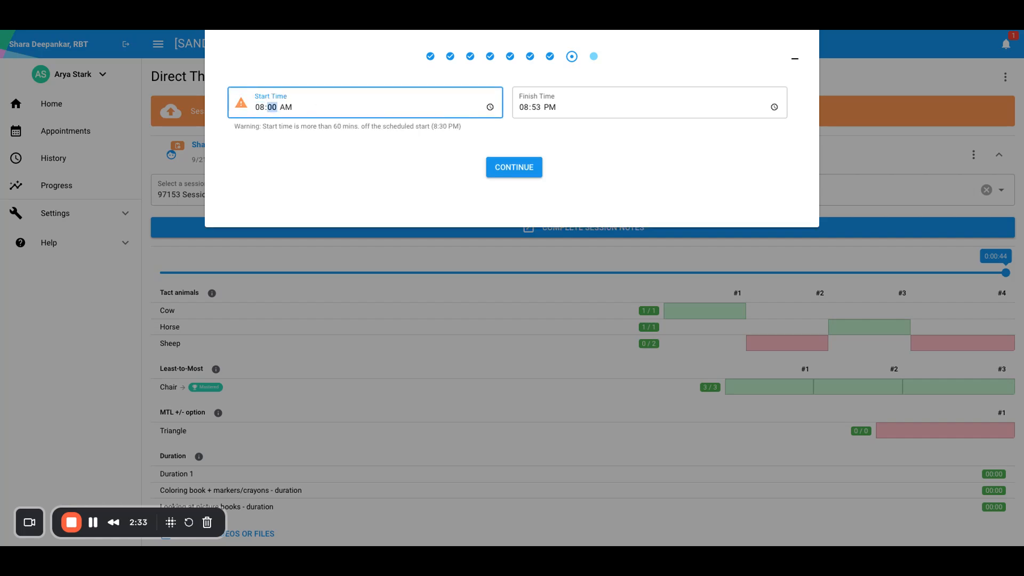
pyautogui.write('30p')
pyautogui.click(356, 165)
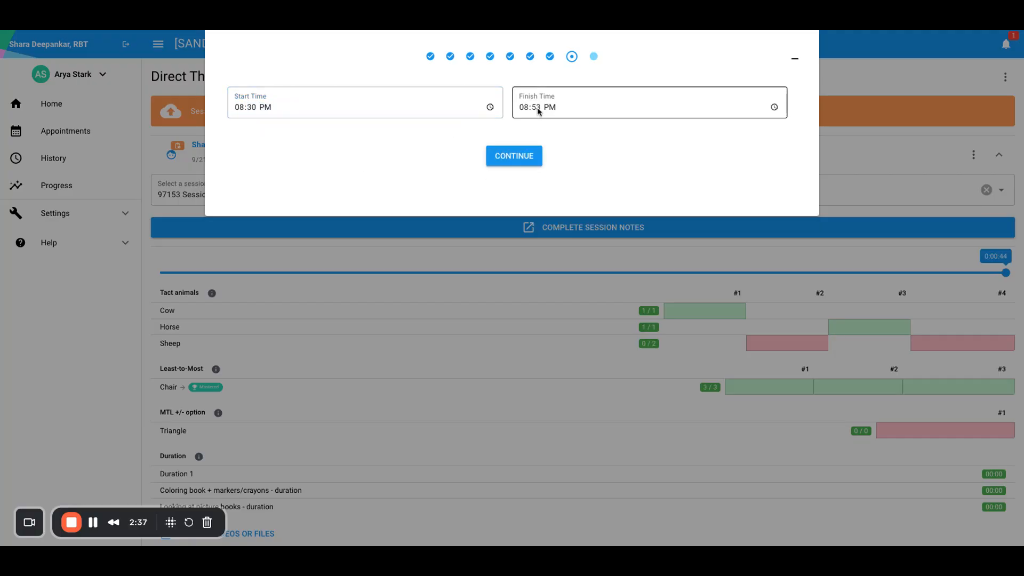
pyautogui.click(512, 156)
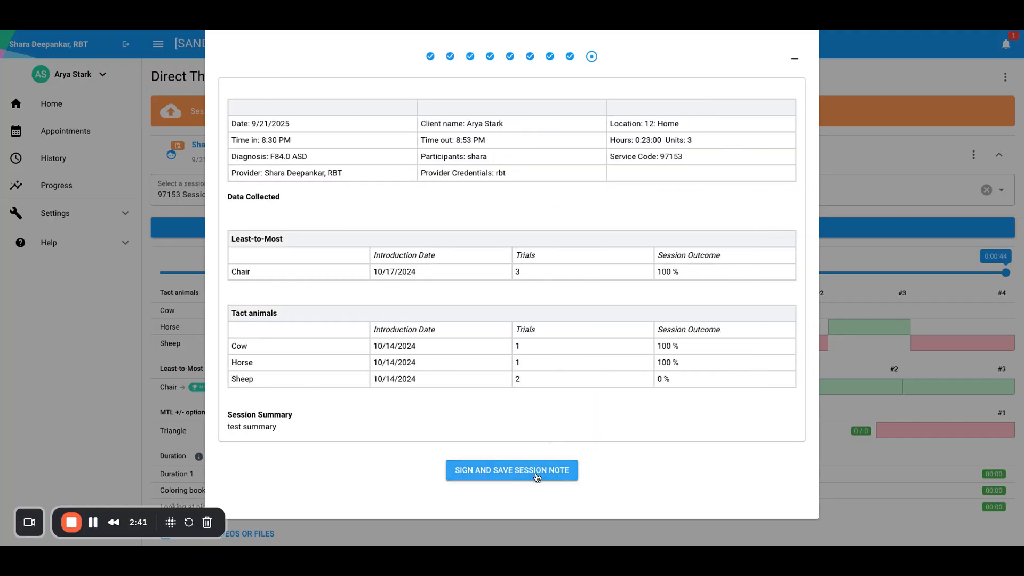
# Sign the session note with a freehand signature and save it.
pyautogui.click(504, 473)
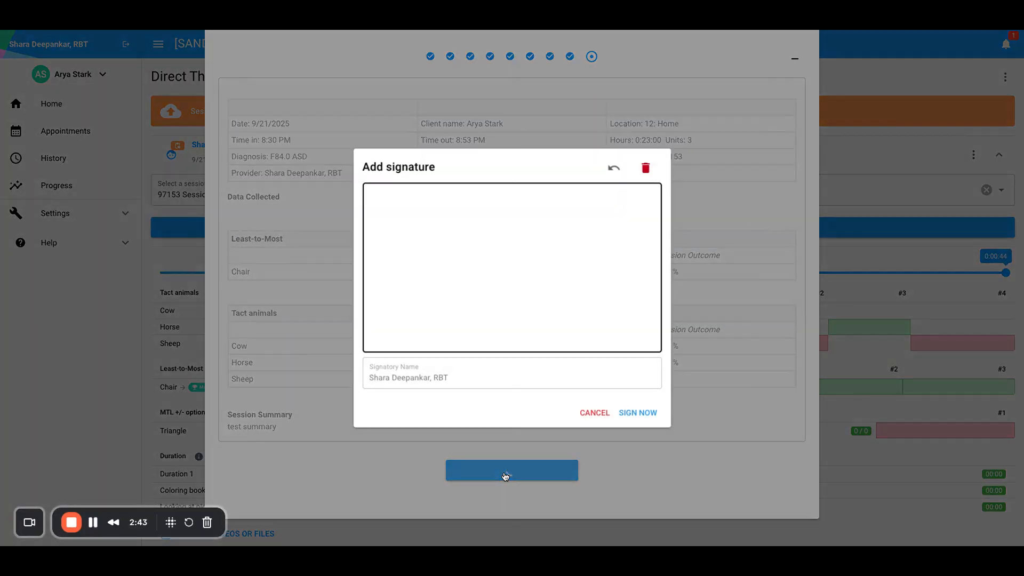
pyautogui.moveTo(499, 284)
pyautogui.mouseDown()
pyautogui.moveTo(519, 235)
pyautogui.moveTo(579, 291)
pyautogui.mouseUp()
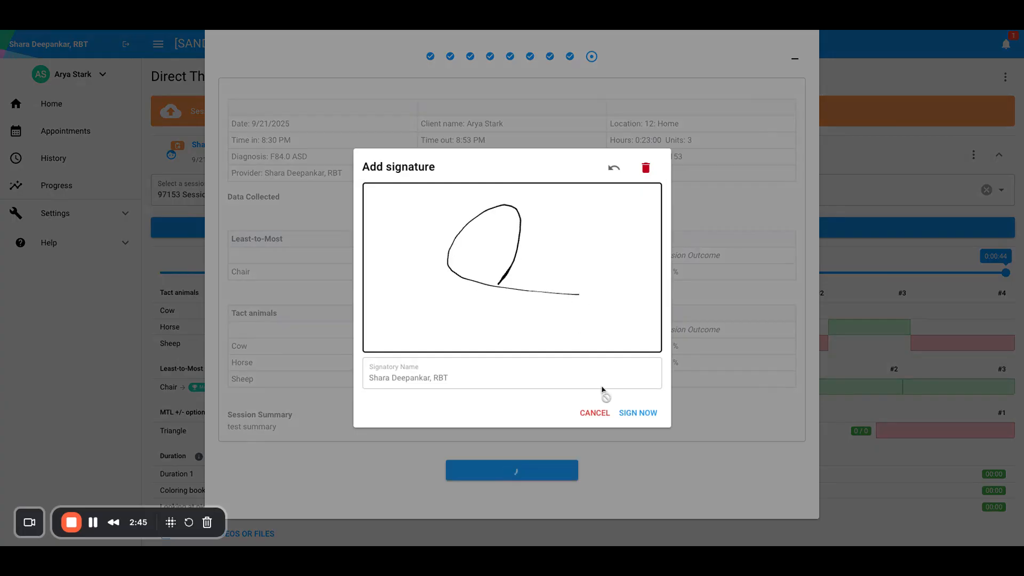
pyautogui.click(640, 413)
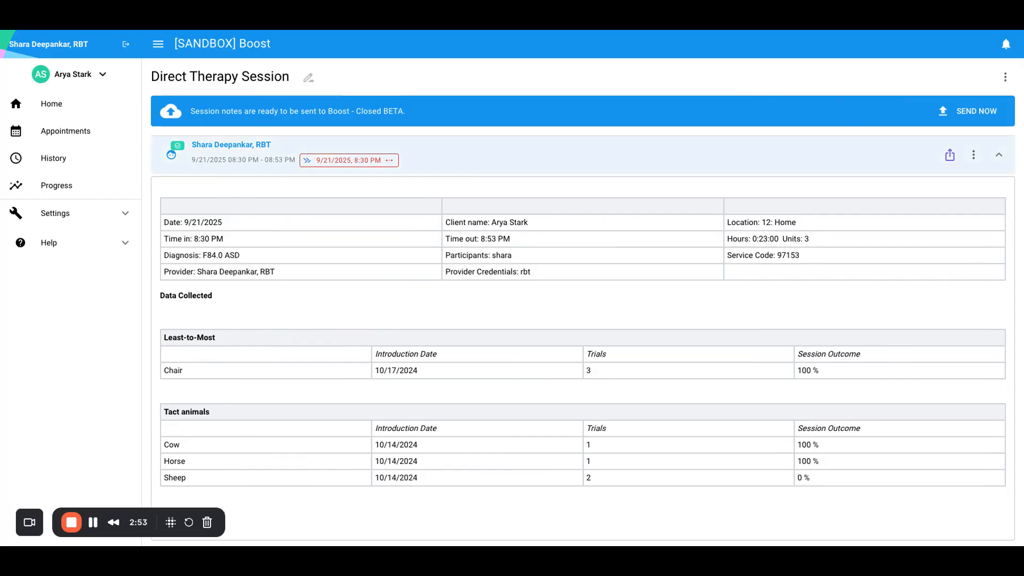
# Review the signed session note from its completion status down to the provider's signature.
pyautogui.moveTo(180, 150)
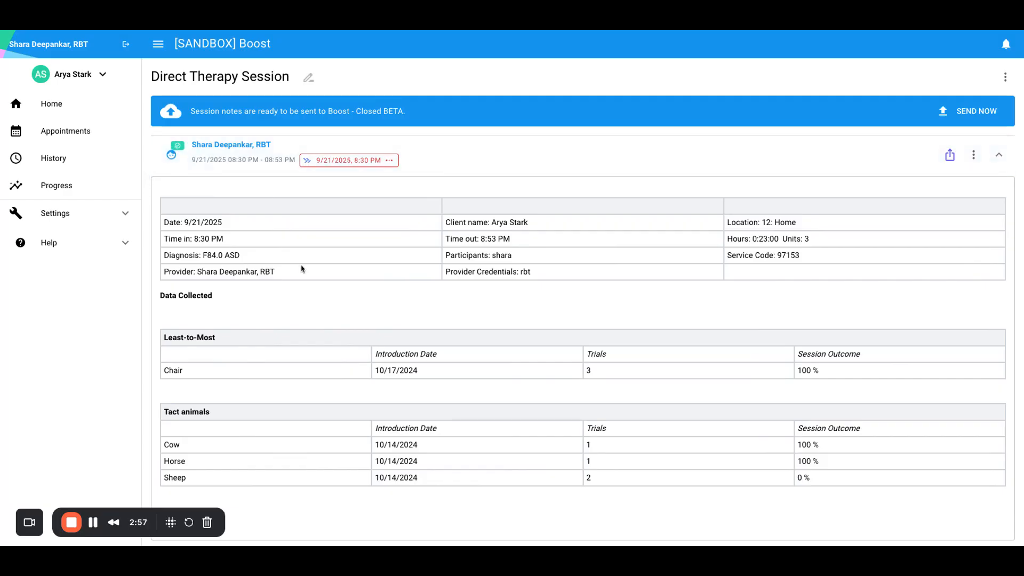
pyautogui.scroll(-4, 558, 432)
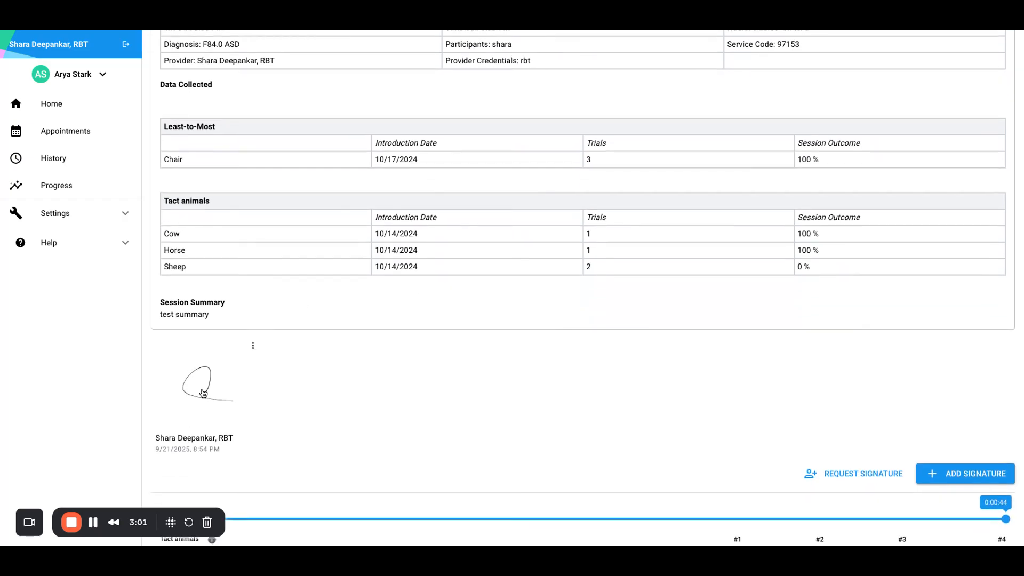
pyautogui.moveTo(342, 378)
pyautogui.scroll(4, 499, 411)
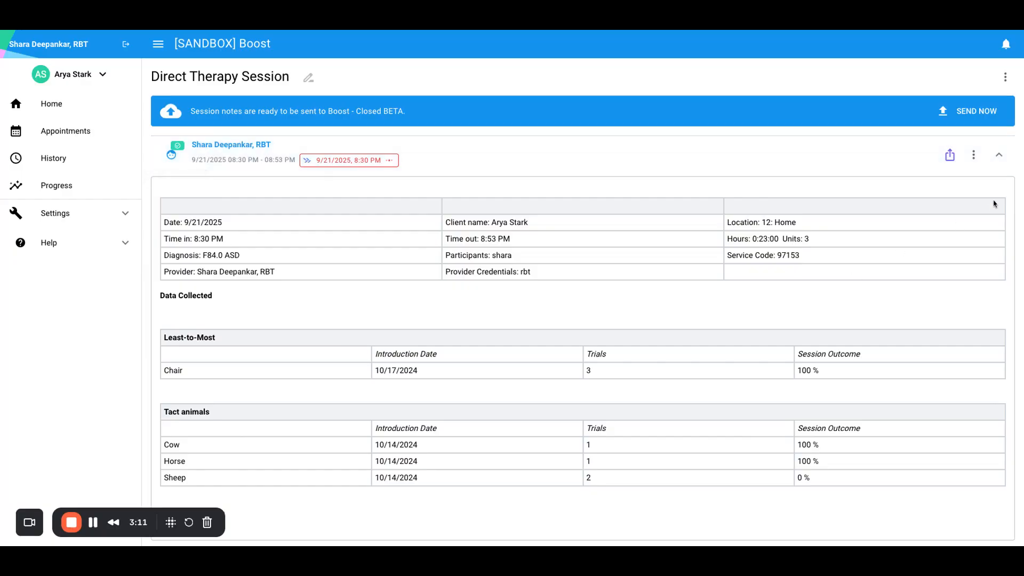
# Examine the session's options for unlinking or changing its linked 8:30 PM appointment, without changing the link.
pyautogui.click(974, 157)
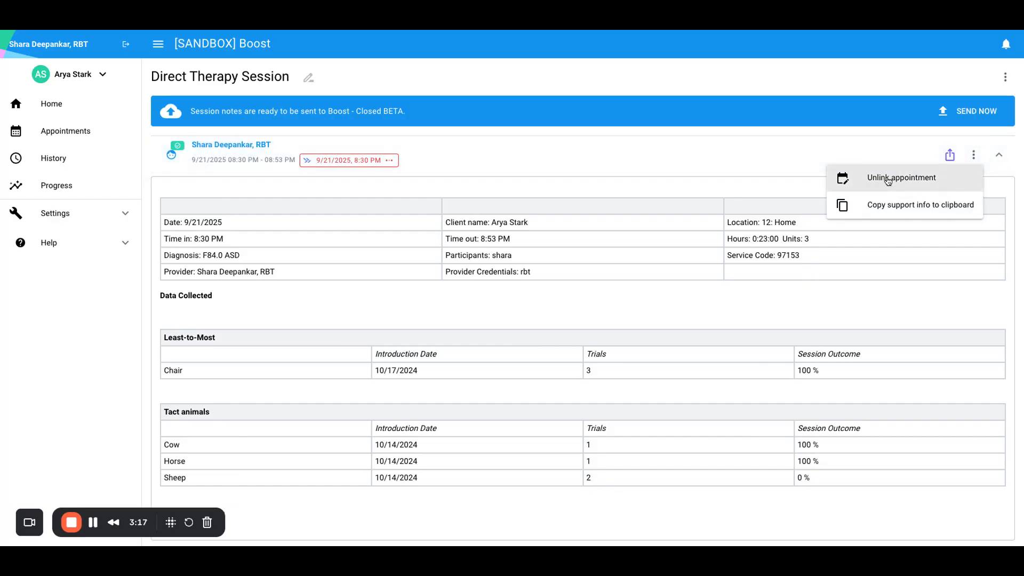
pyautogui.click(562, 180)
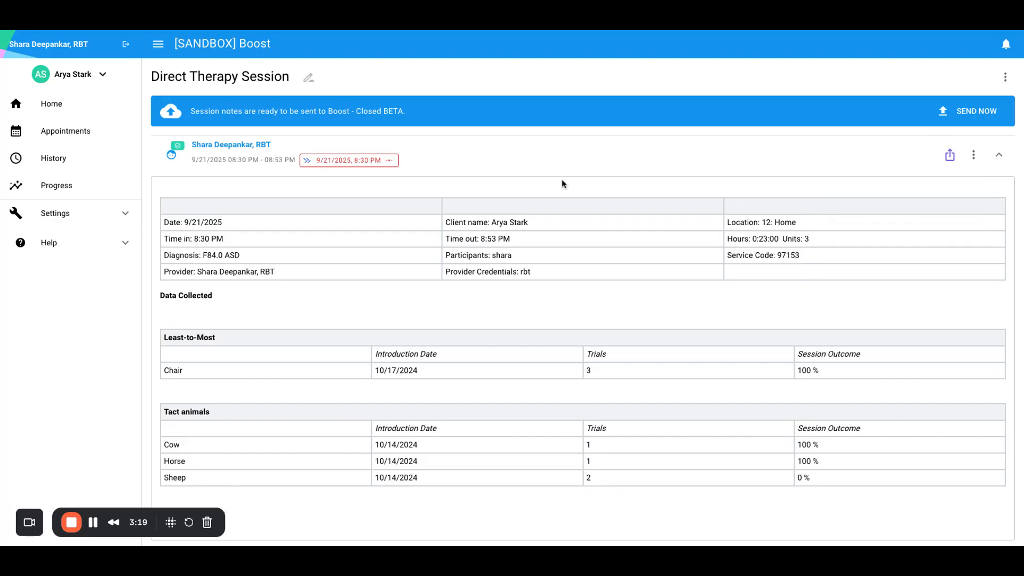
pyautogui.click(371, 162)
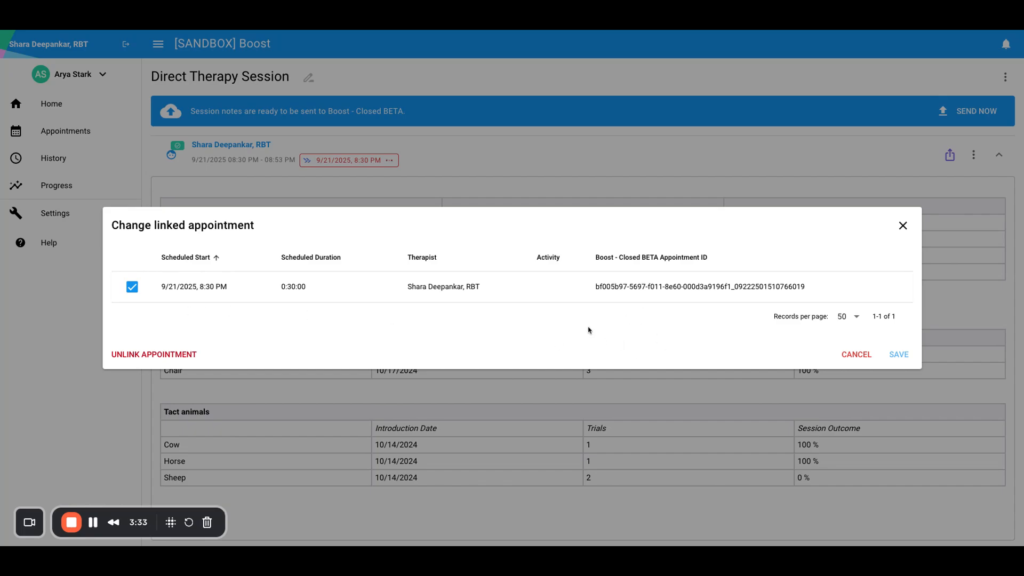
pyautogui.click(903, 226)
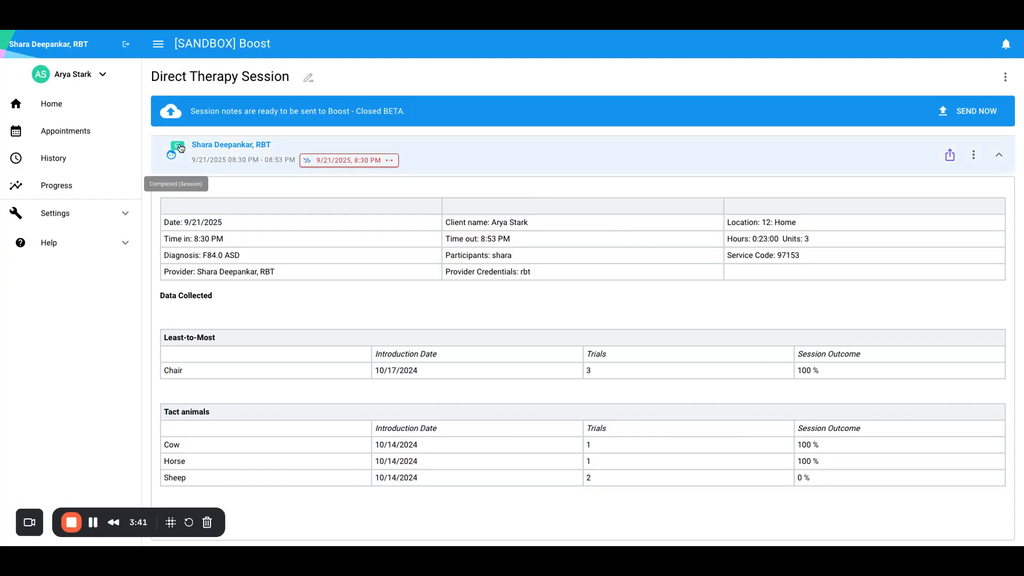
# Send the completed session note to Boost - Closed BETA.
pyautogui.scroll(-5, 693, 230)
pyautogui.scroll(5, 692, 230)
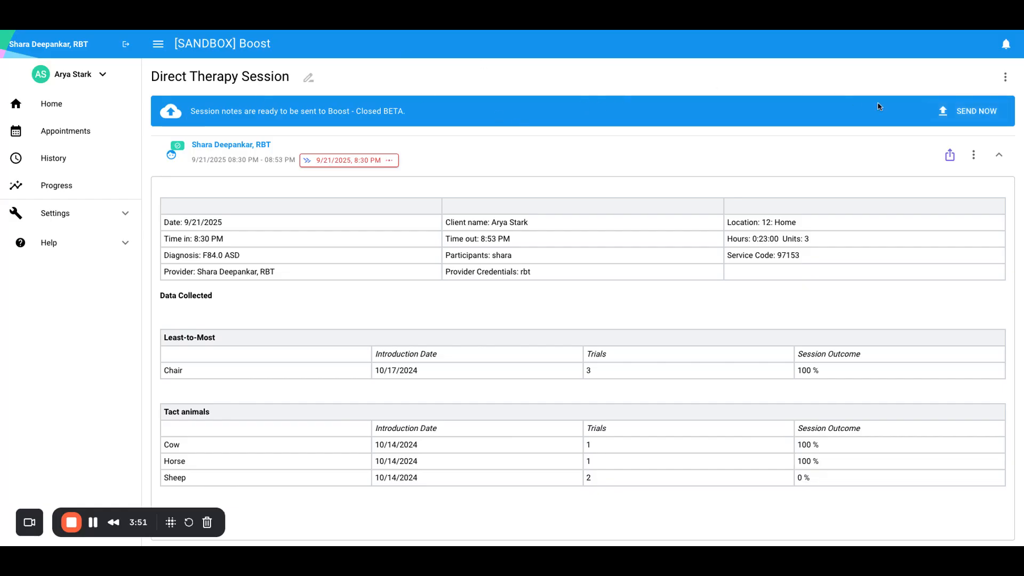
pyautogui.click(982, 116)
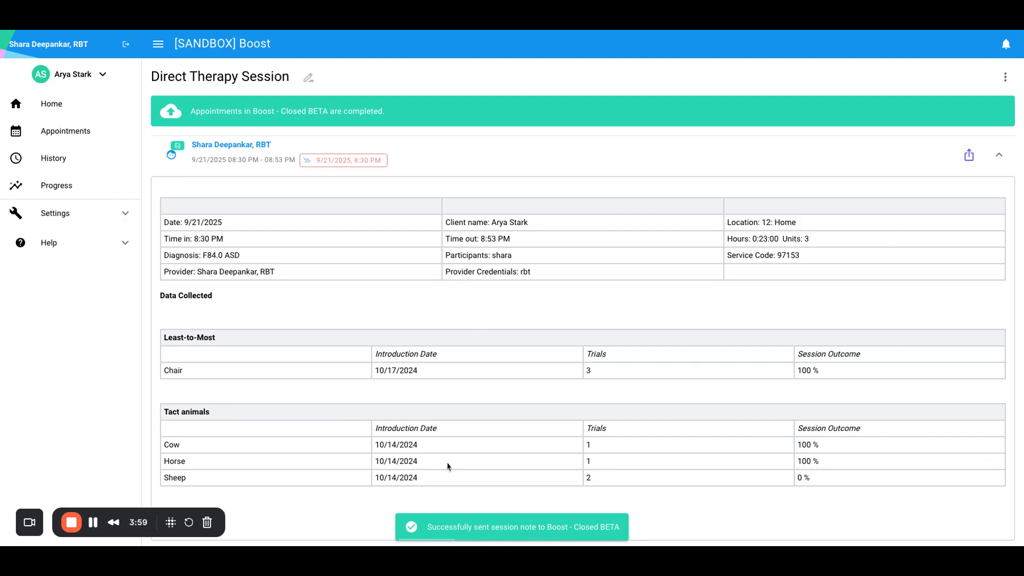
# Open the client's activity history and remove the "Previous 7 days" filter to list all activities.
pyautogui.moveTo(173, 155)
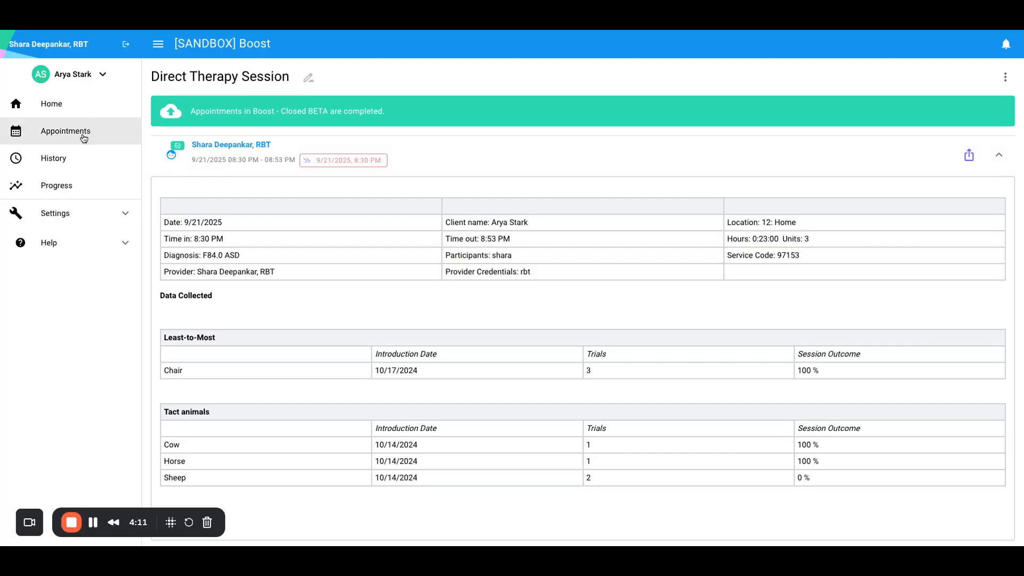
pyautogui.click(49, 158)
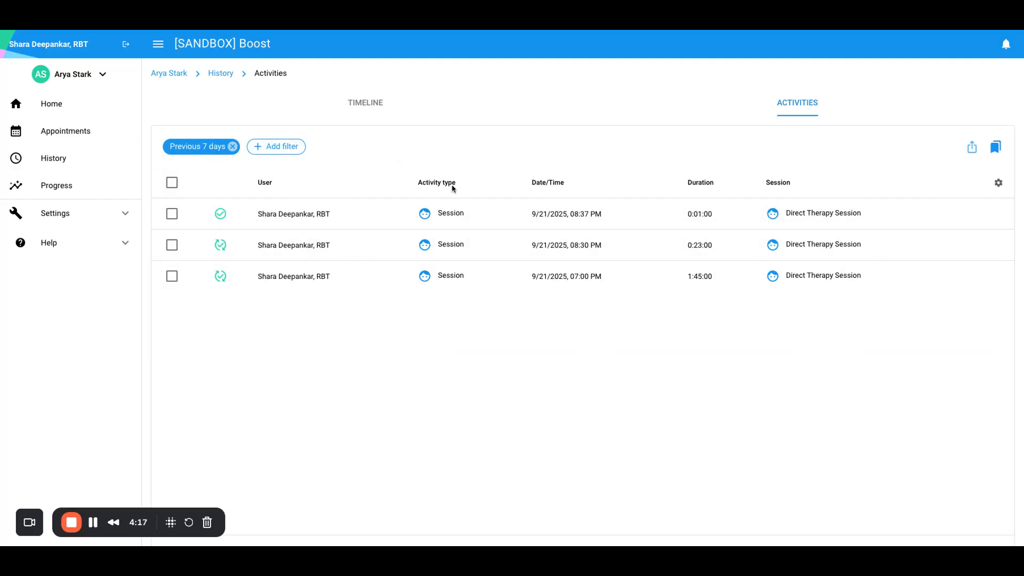
pyautogui.click(234, 148)
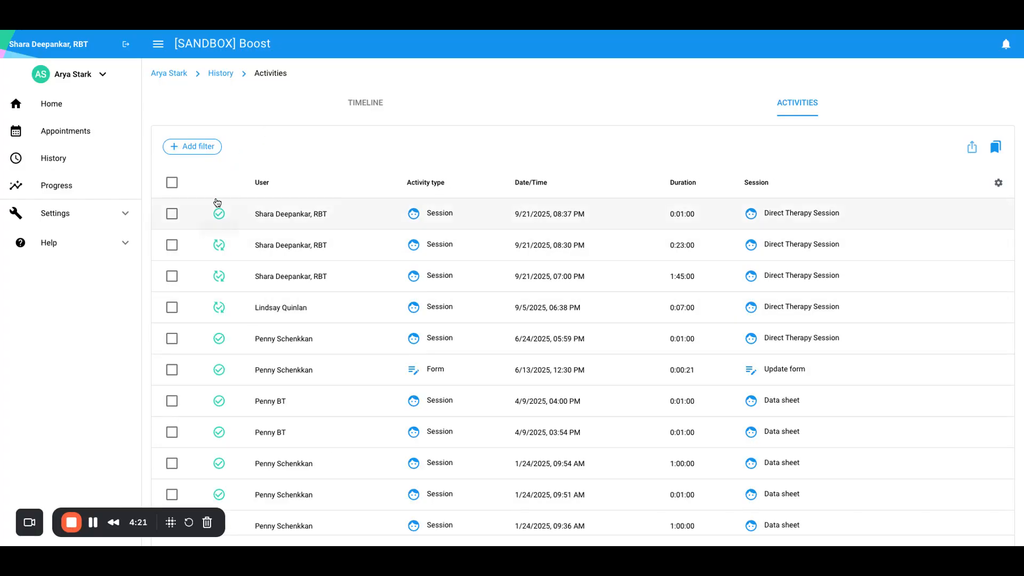